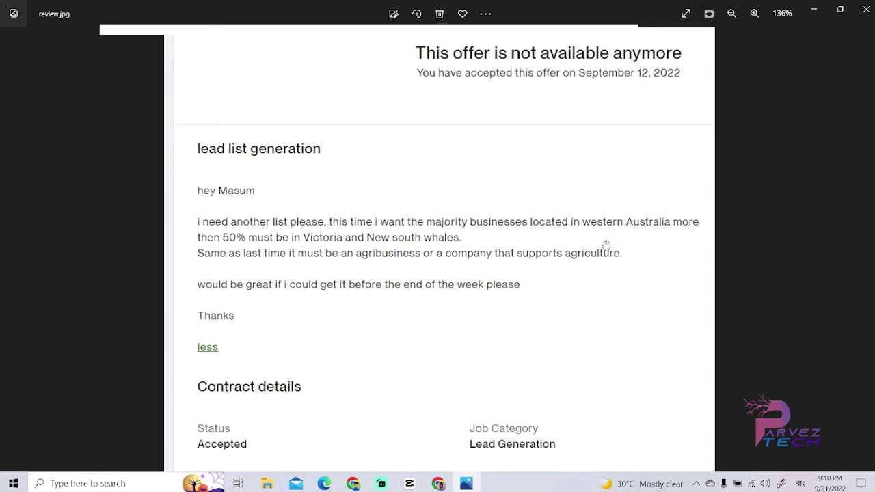
Step: Close the review.jpg job offer image and sign in to ZoomInfo in the browser using the Google account option
click(864, 9)
scroll(502, 198, down, 8)
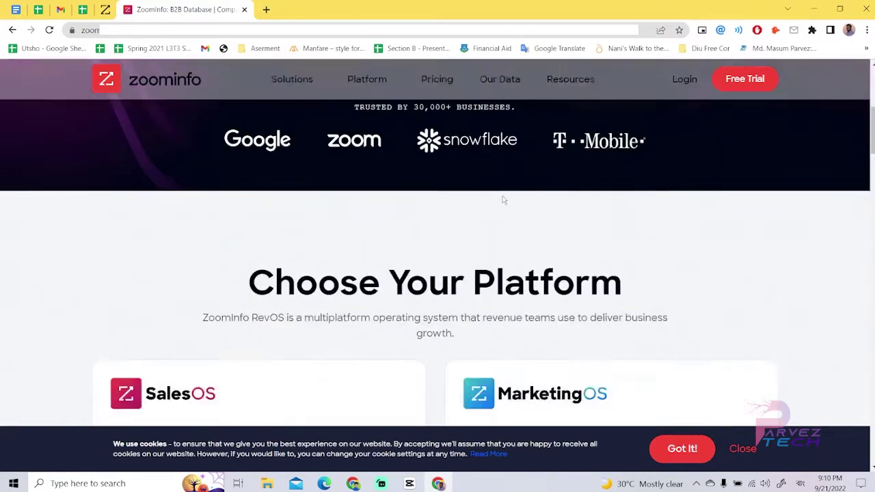
scroll(502, 201, up, 5)
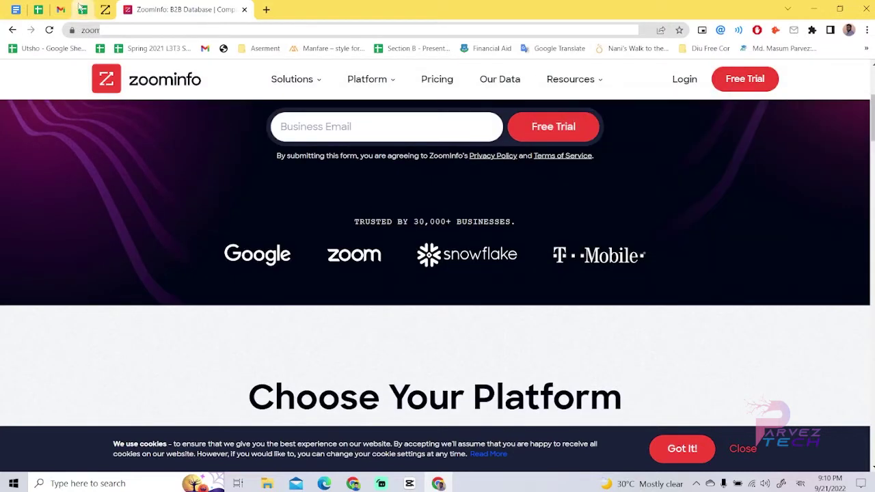
click(105, 9)
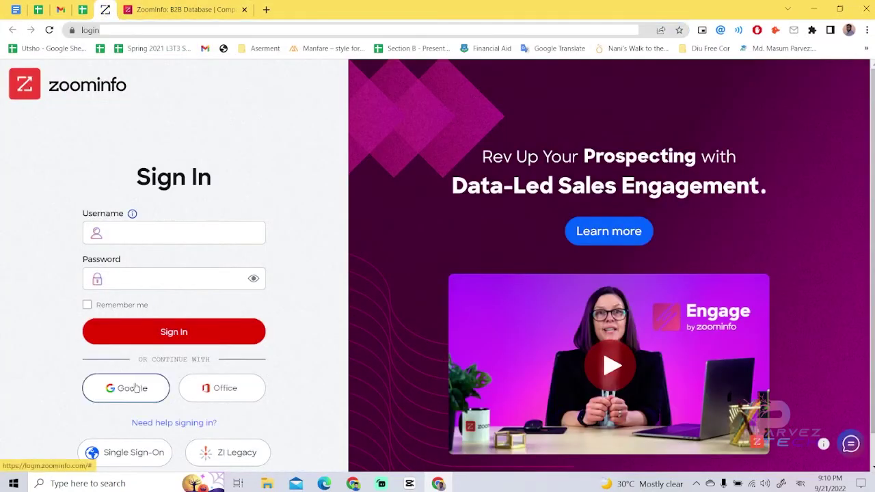
click(137, 387)
drag(458, 73, 184, 290)
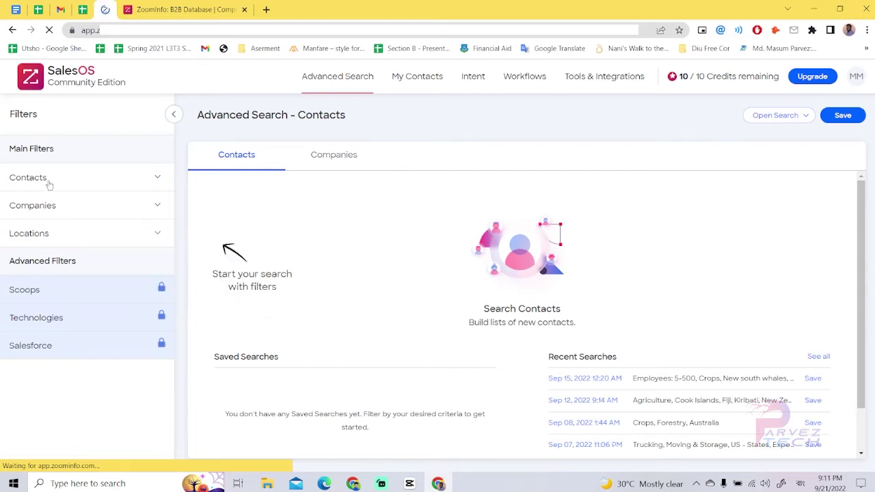
Step: Check the account menu options and the list of recent contact searches
click(856, 76)
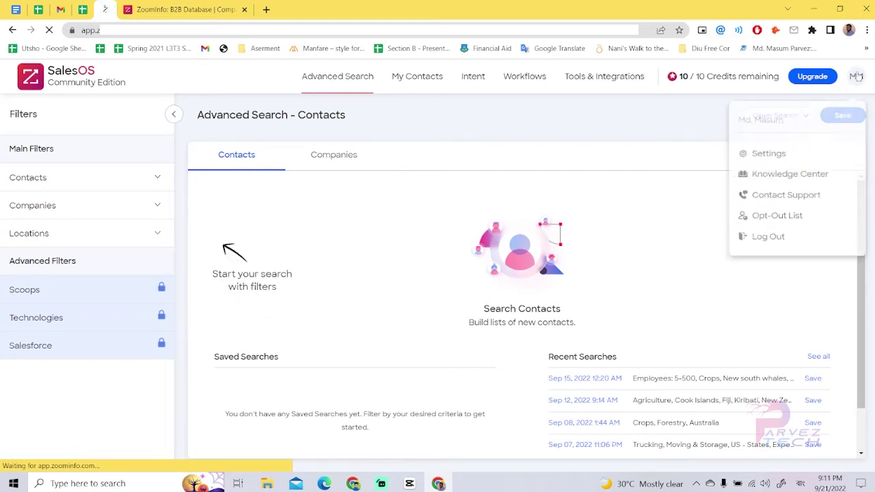
click(633, 146)
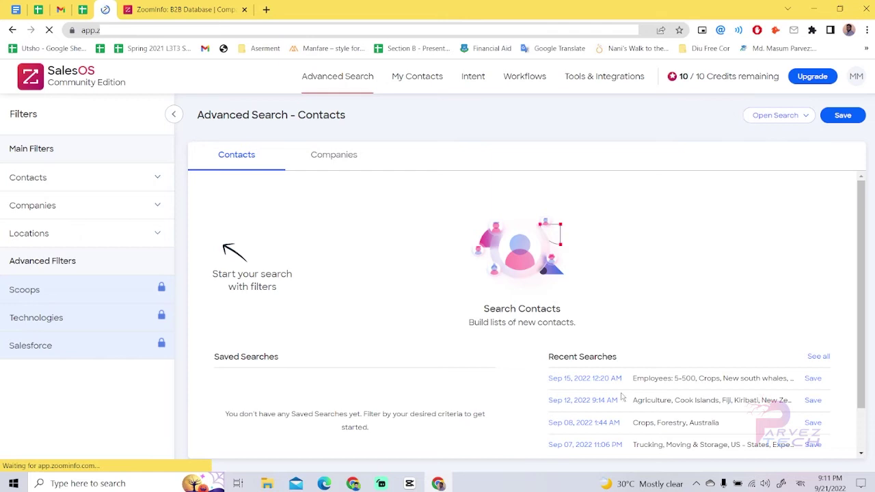
scroll(622, 396, down, 1)
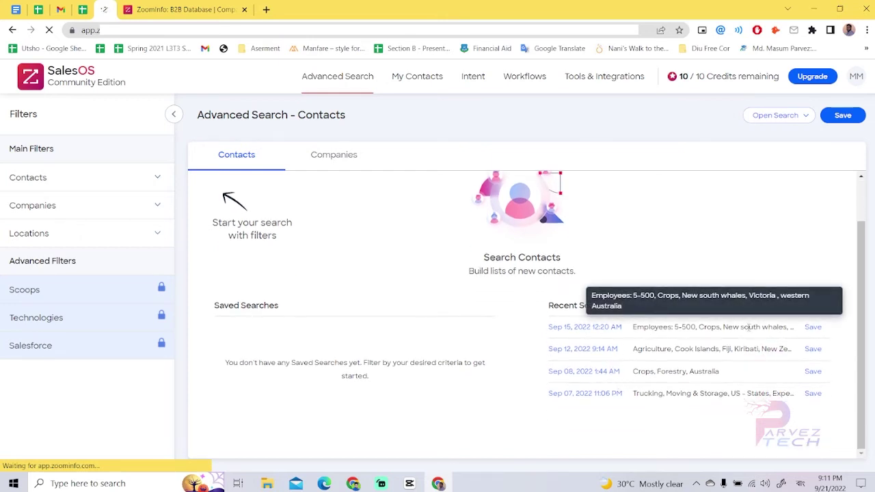
Step: Expand the Contacts filters and examine the Contact Name / Email filter
click(54, 187)
click(65, 207)
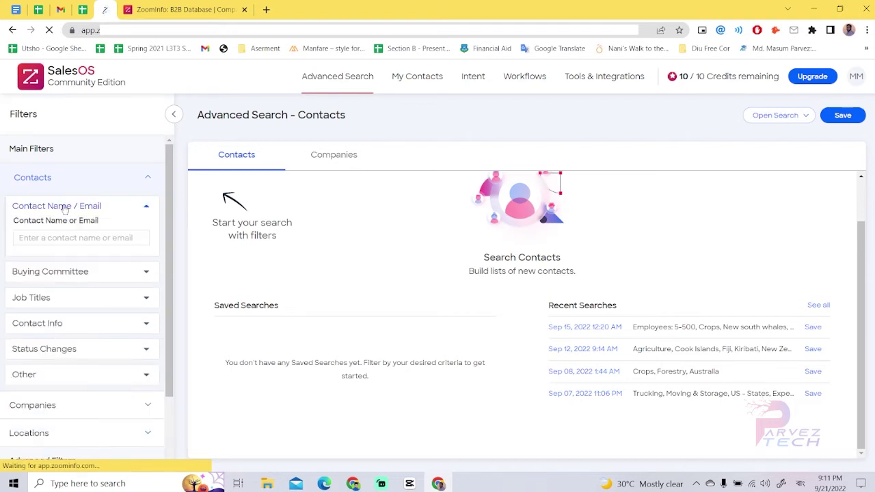
click(65, 208)
click(77, 209)
click(43, 238)
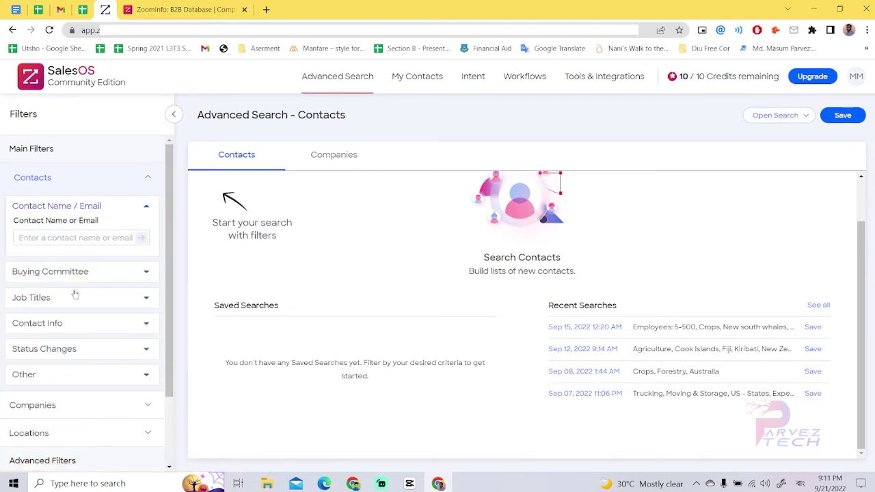
Step: Examine the Job Titles filter, including the management levels, the departments and job functions, and the sub-functions under Sales
click(60, 299)
click(73, 217)
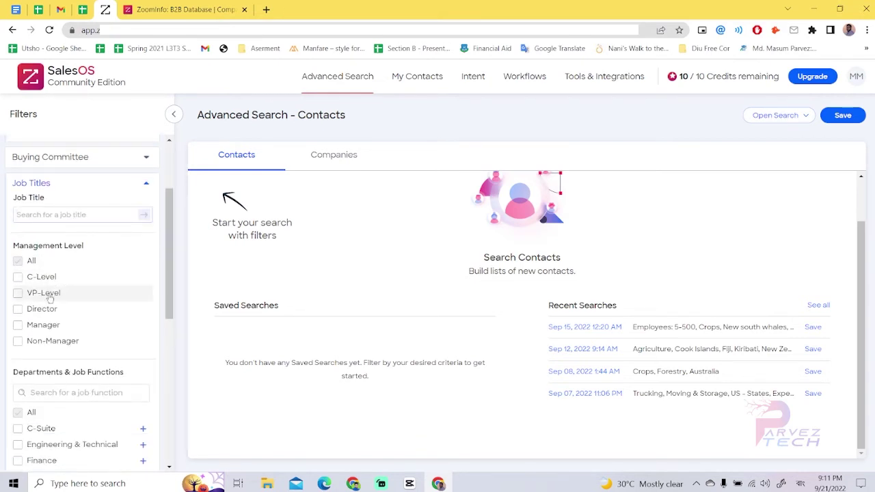
scroll(69, 322, down, 2)
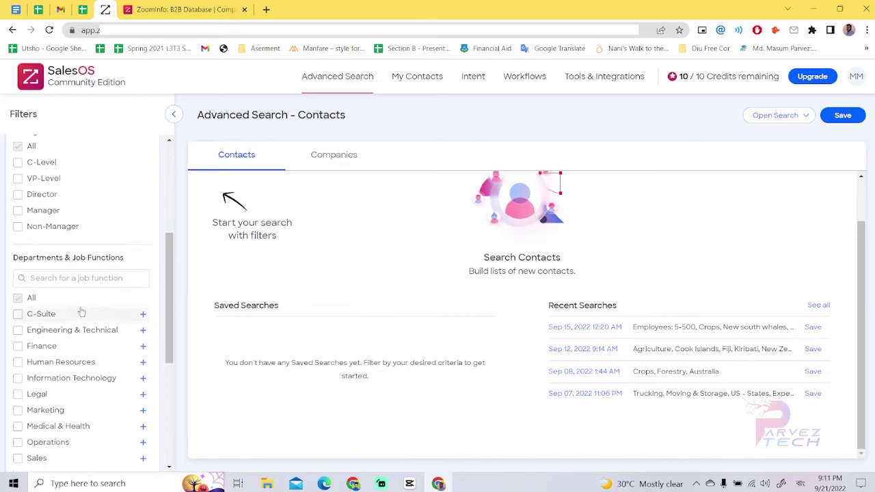
scroll(117, 229, down, 2)
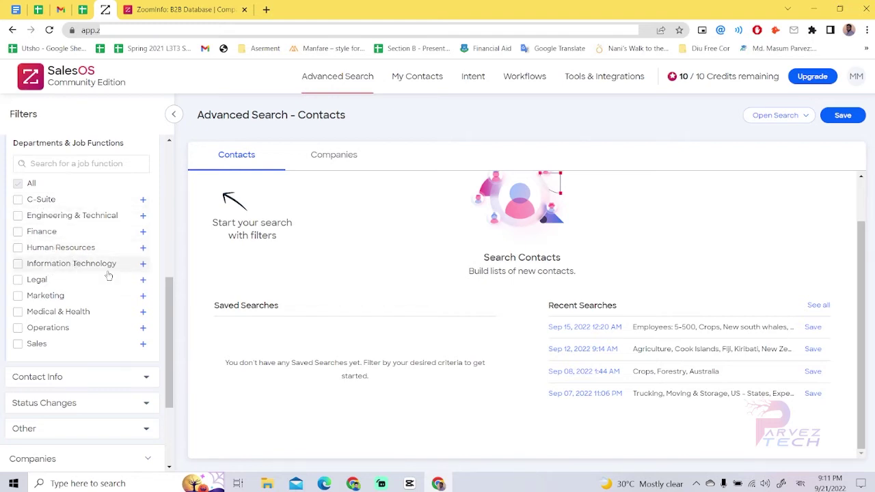
scroll(108, 276, down, 2)
scroll(102, 264, up, 2)
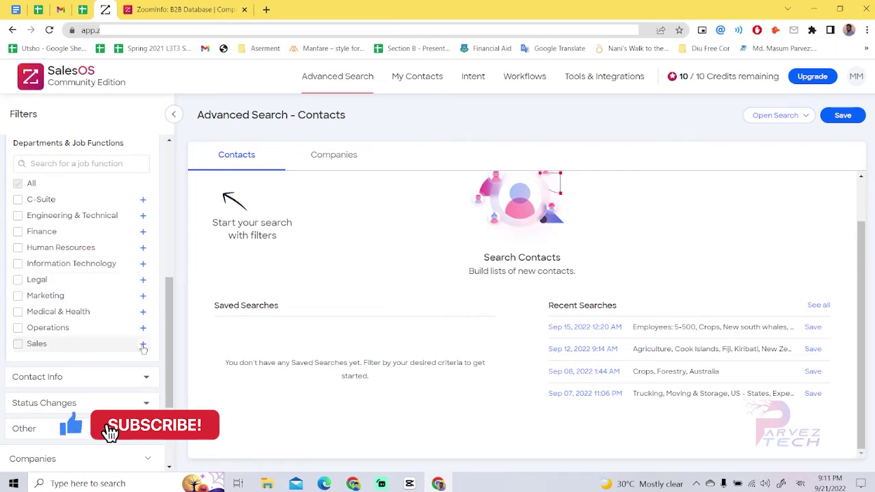
click(143, 344)
scroll(110, 227, down, 3)
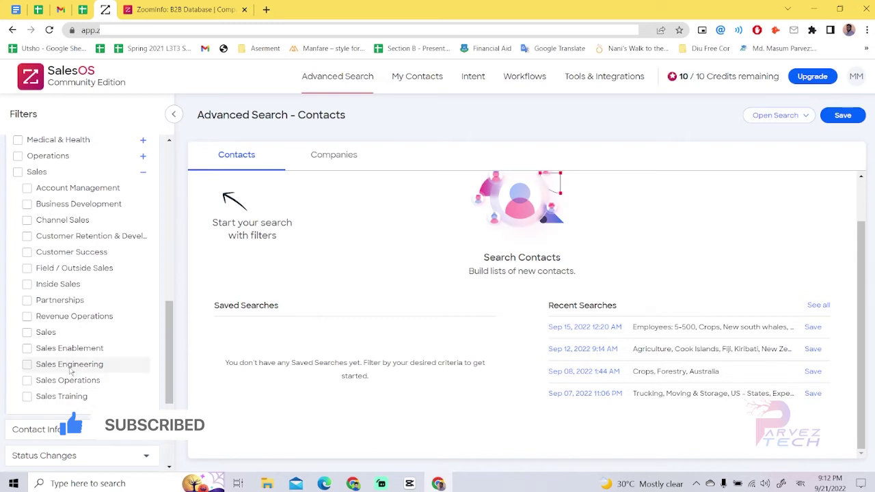
click(143, 172)
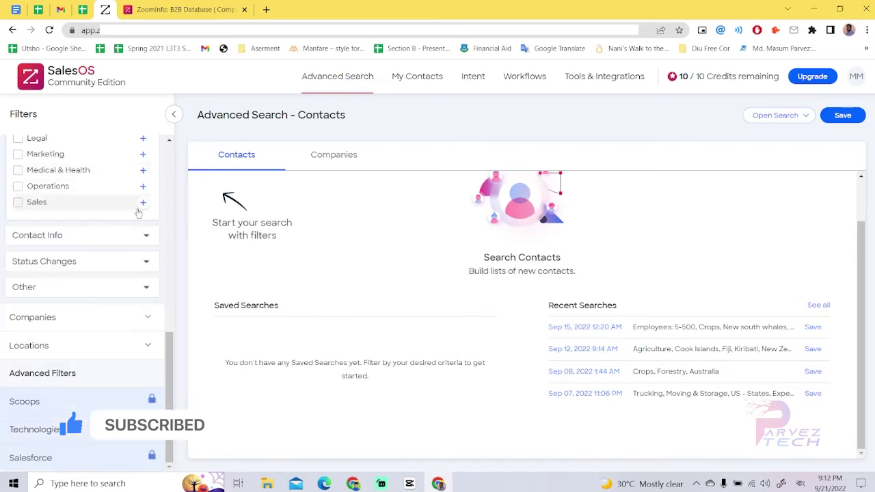
scroll(111, 293, up, 5)
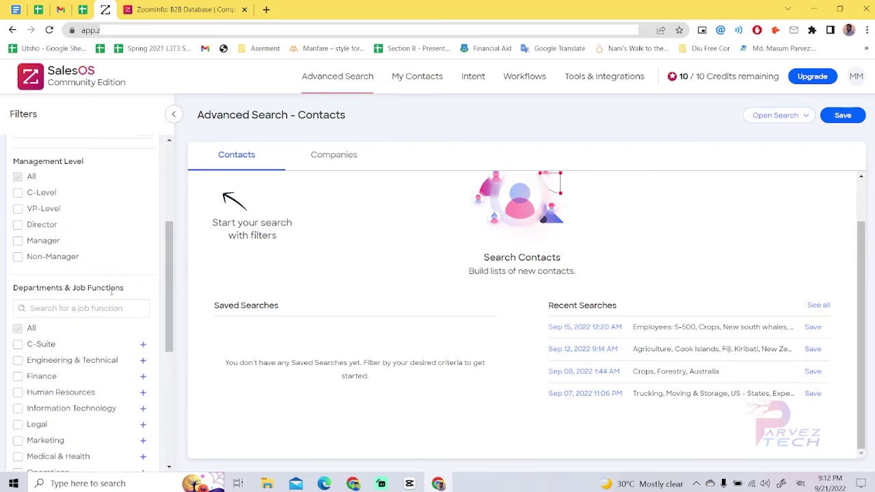
scroll(111, 292, down, 3)
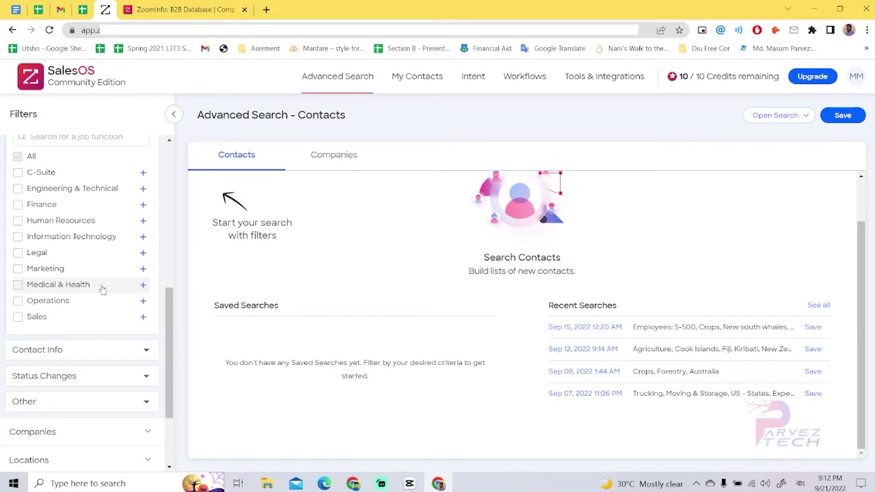
Step: Examine the Contact Info filter and its required info options, then collapse the Contacts filters
click(86, 350)
scroll(81, 264, down, 2)
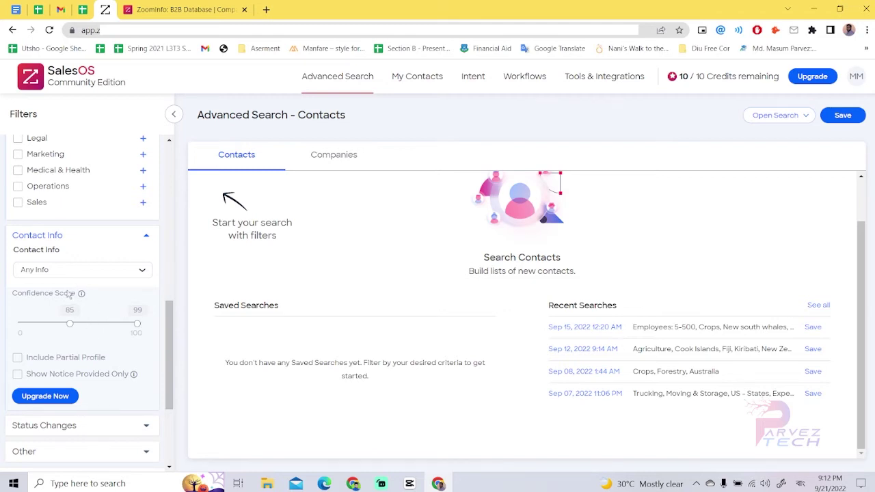
click(117, 272)
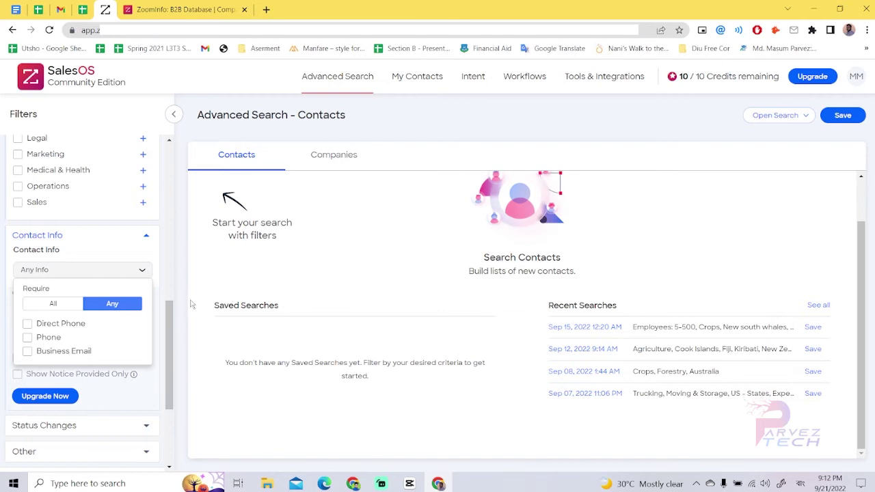
click(200, 280)
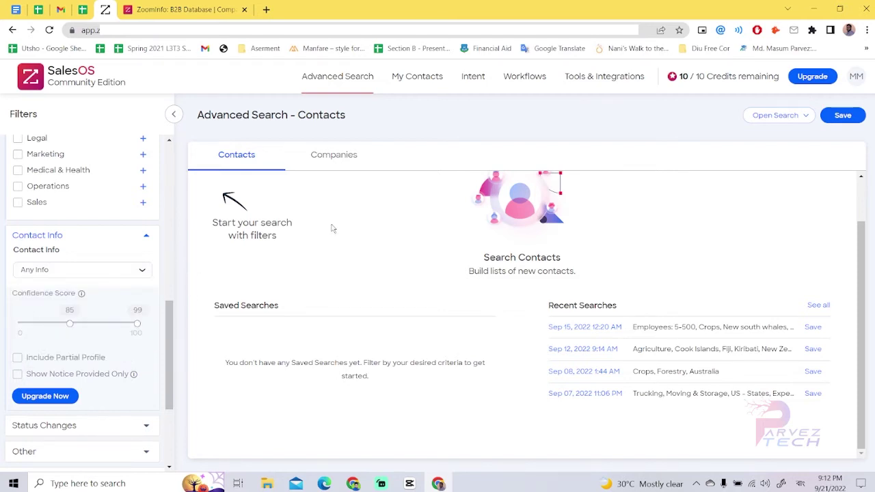
scroll(168, 366, down, 3)
scroll(94, 285, up, 8)
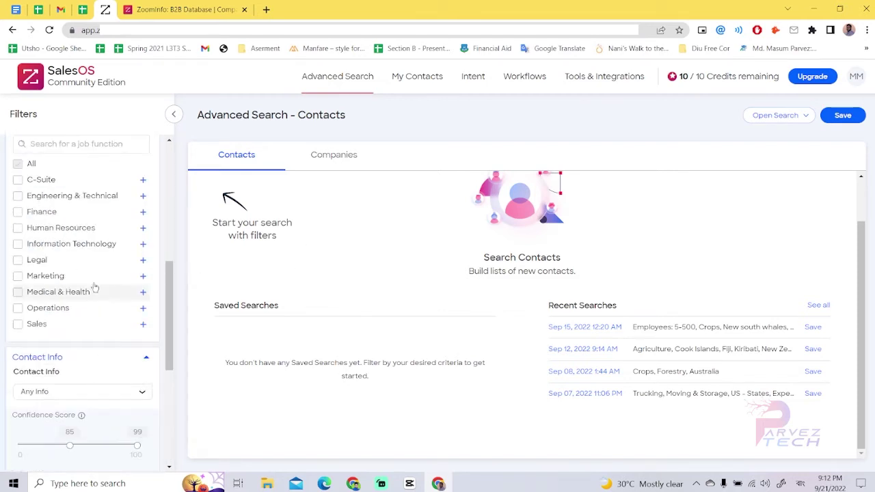
scroll(93, 285, up, 2)
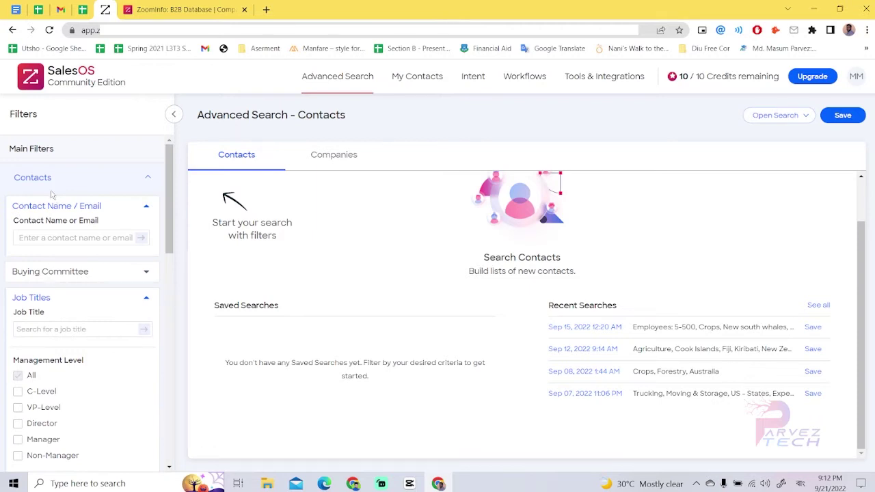
click(147, 178)
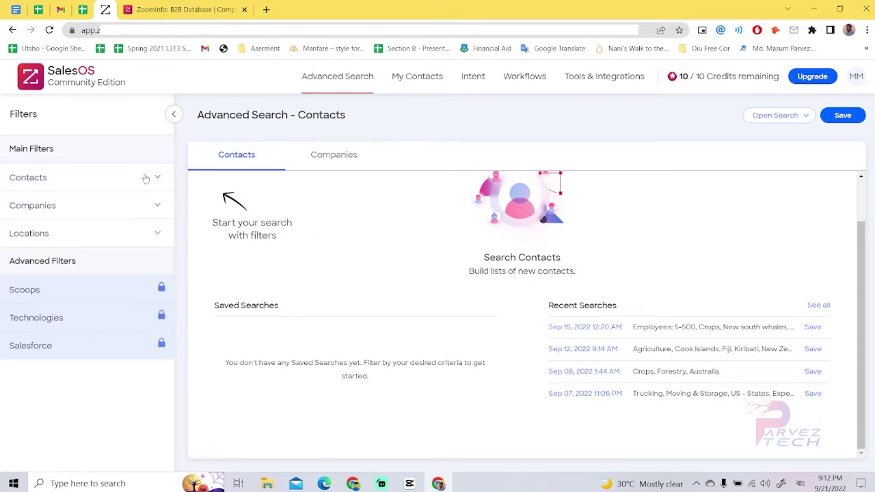
Step: Filter the contacts by company industry, selecting Crops and Forestry under Agriculture
click(65, 210)
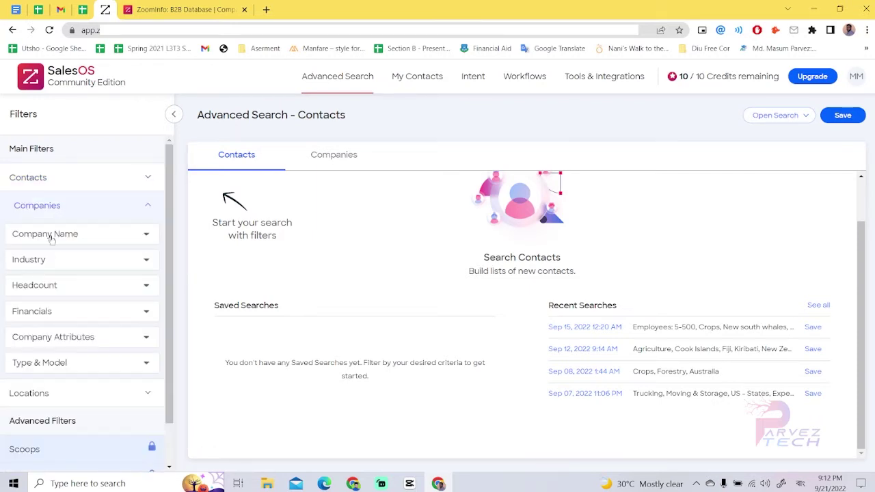
click(46, 266)
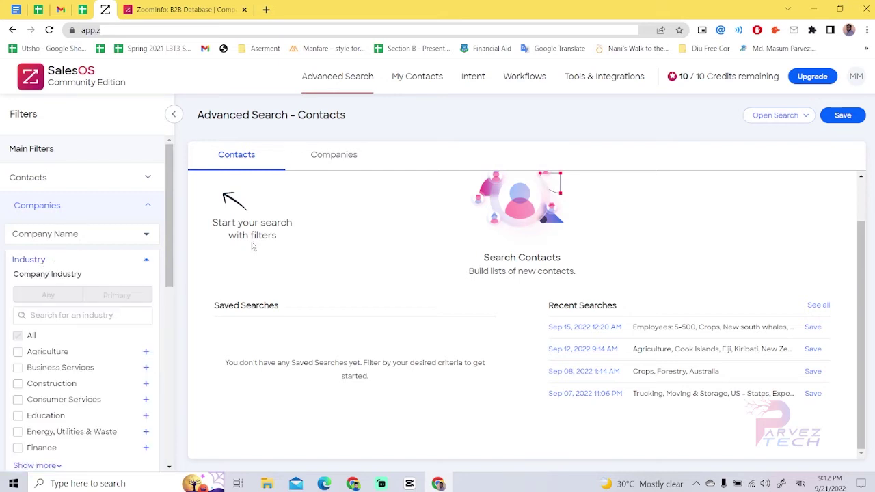
scroll(57, 239, down, 2)
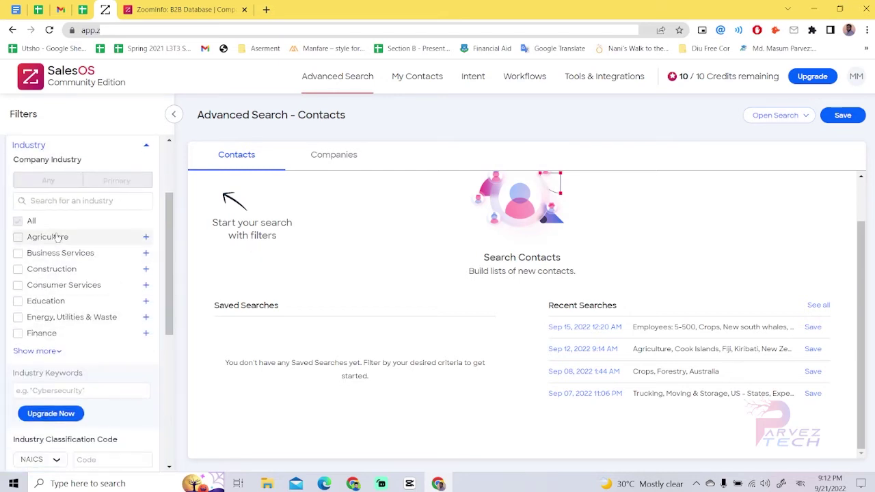
click(144, 236)
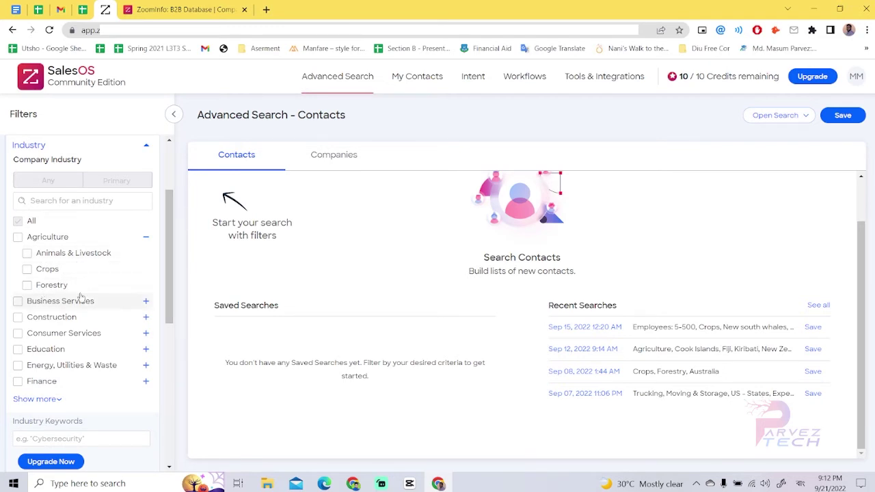
click(40, 273)
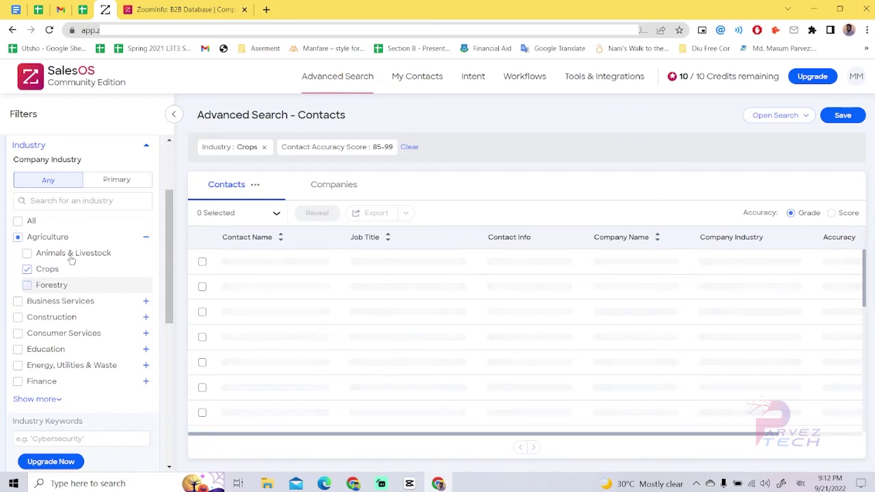
click(52, 287)
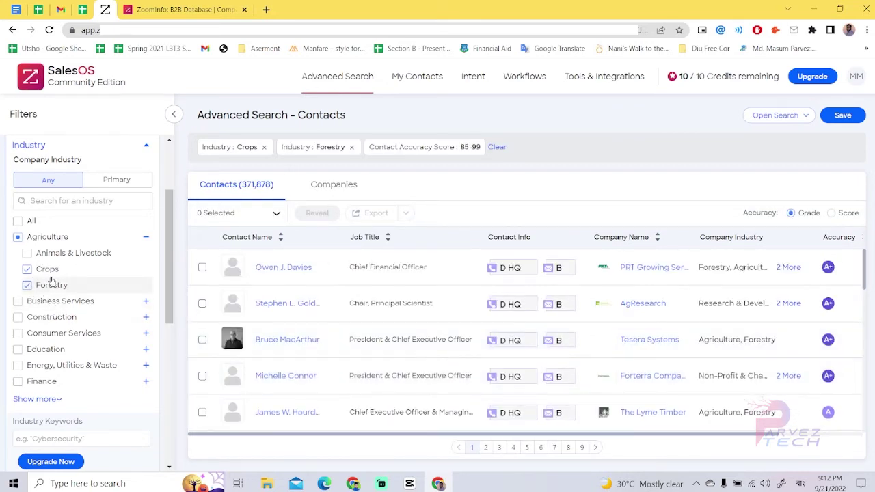
Step: Examine the full list of company industries, including the sub-industries under Business Services and Finance
scroll(105, 295, down, 2)
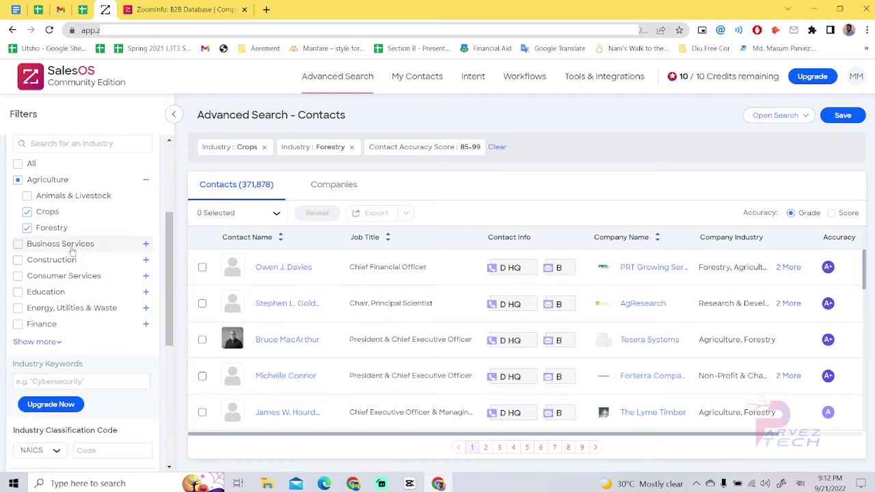
click(142, 246)
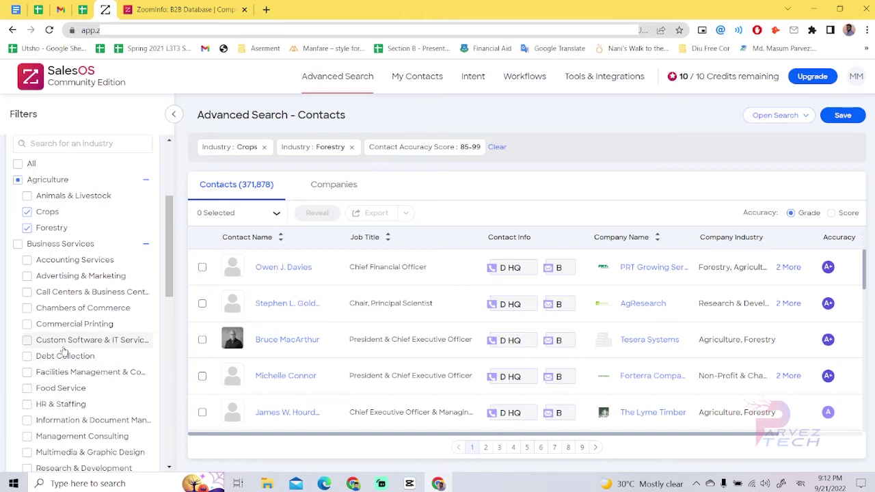
click(144, 244)
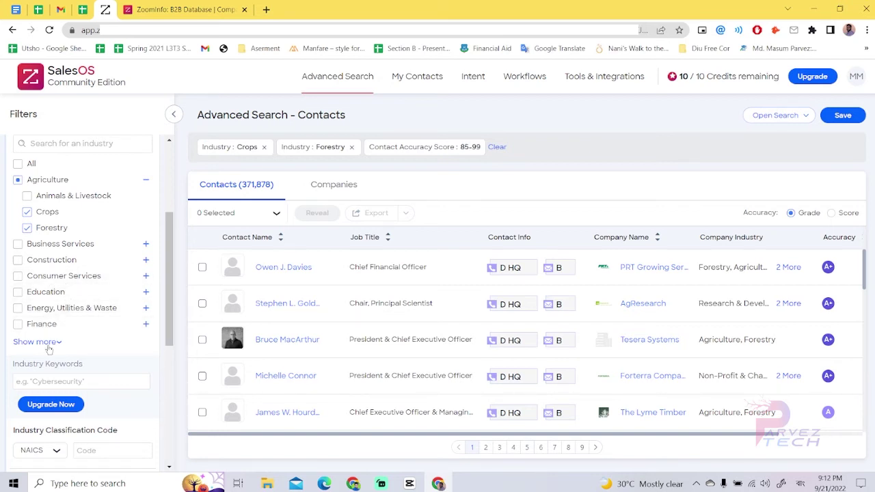
click(38, 342)
scroll(136, 275, down, 1)
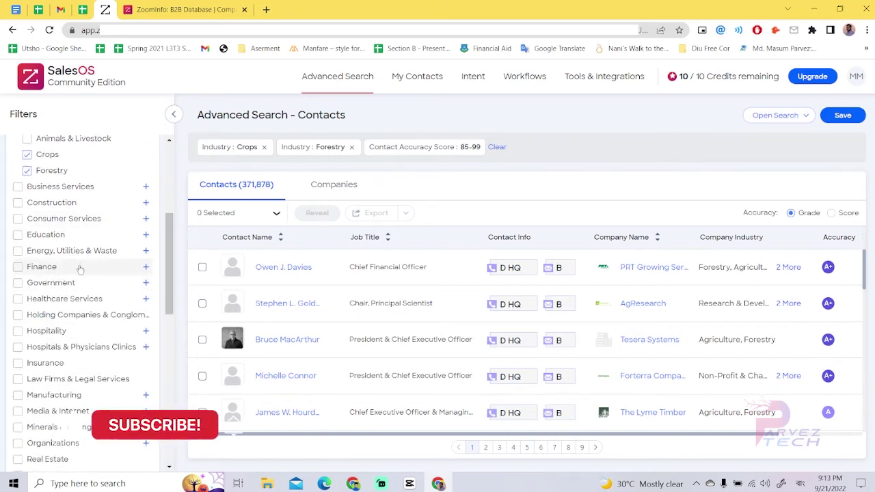
click(146, 269)
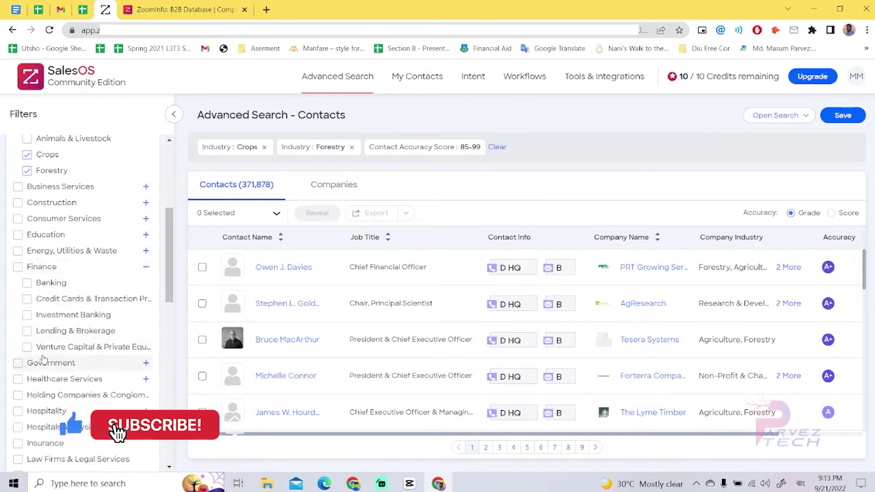
click(146, 267)
scroll(102, 294, down, 1)
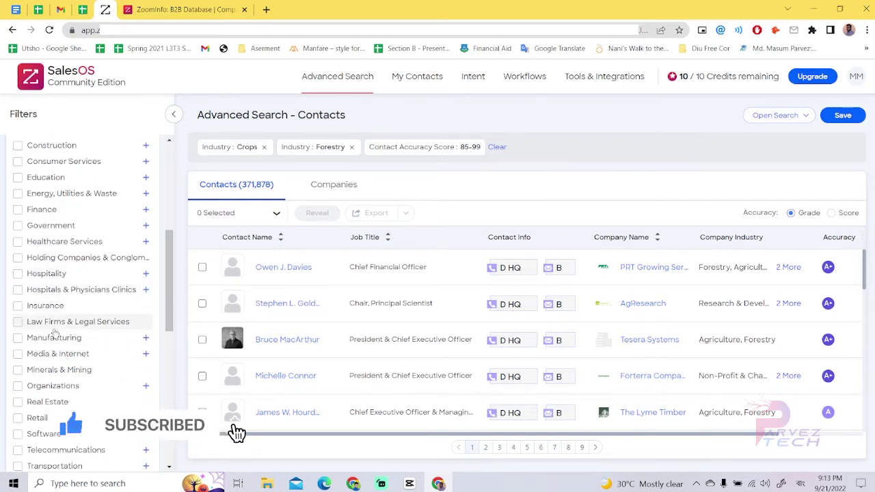
Step: Review the remaining industry options and show the matching companies instead of the contacts
scroll(64, 317, down, 1)
scroll(60, 307, down, 1)
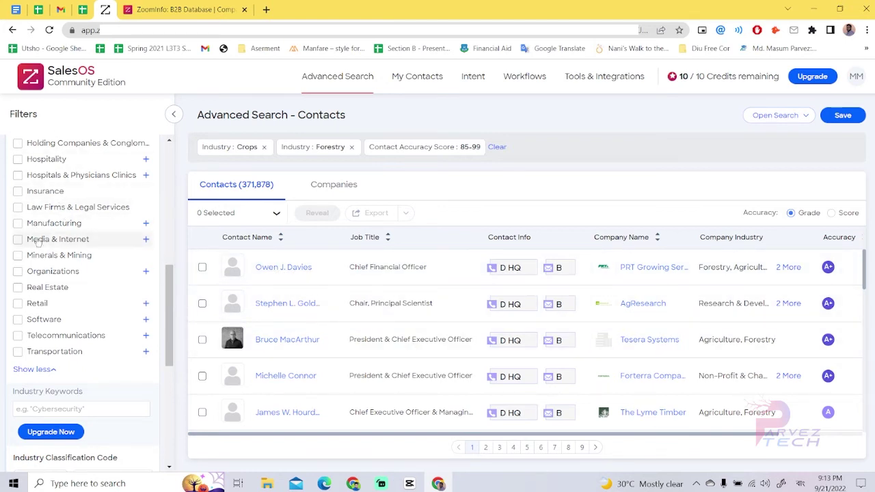
click(327, 189)
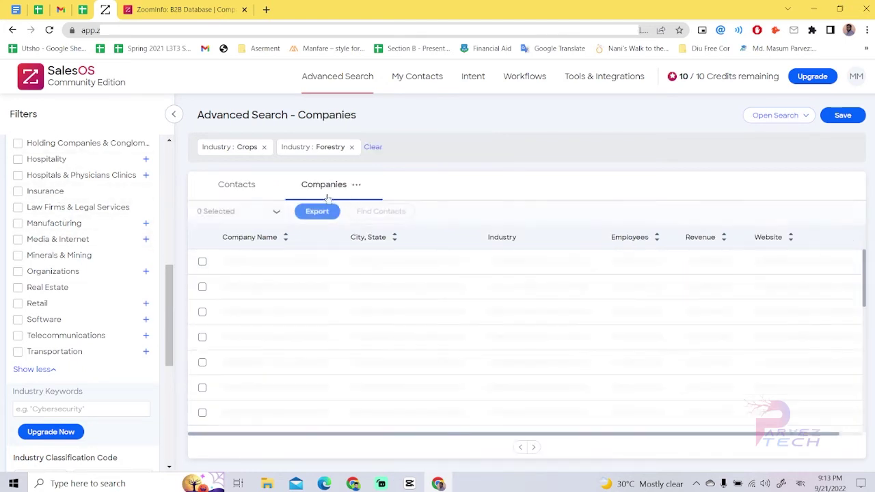
Step: Examine the company industry options, from the Agriculture sub-industries to the keyword and classification code filters
scroll(86, 319, down, 2)
scroll(96, 252, up, 1)
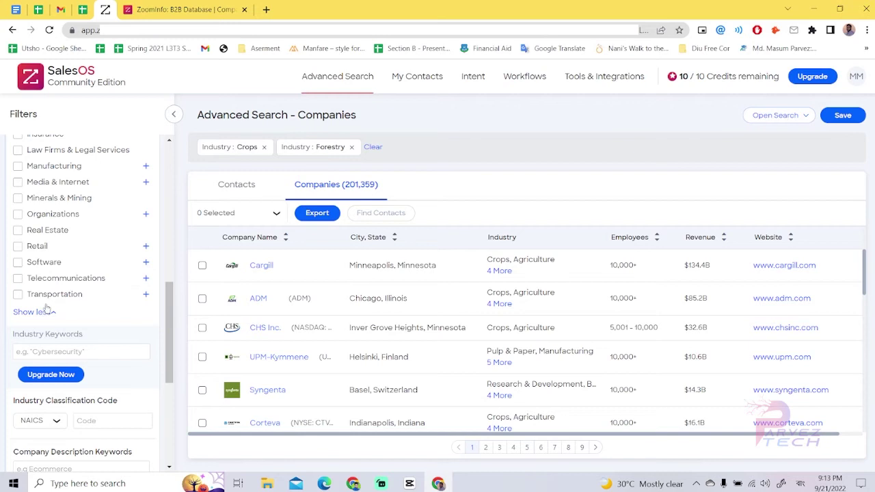
scroll(106, 280, up, 5)
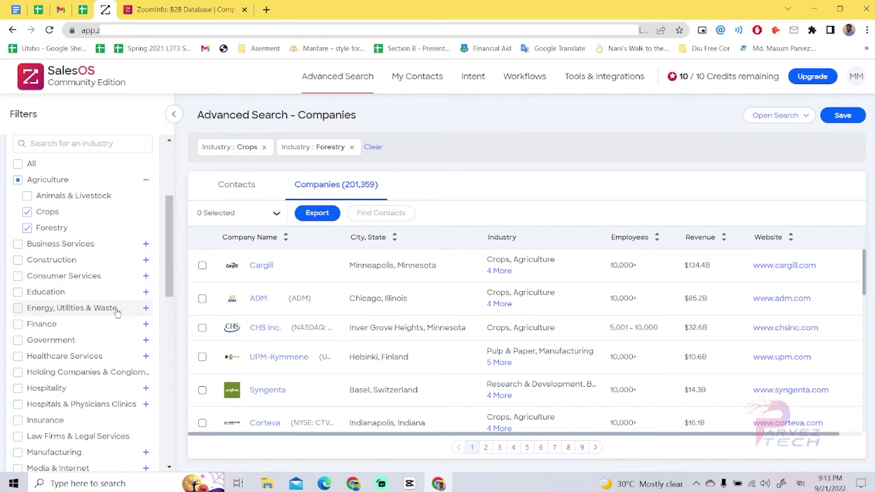
scroll(106, 309, up, 3)
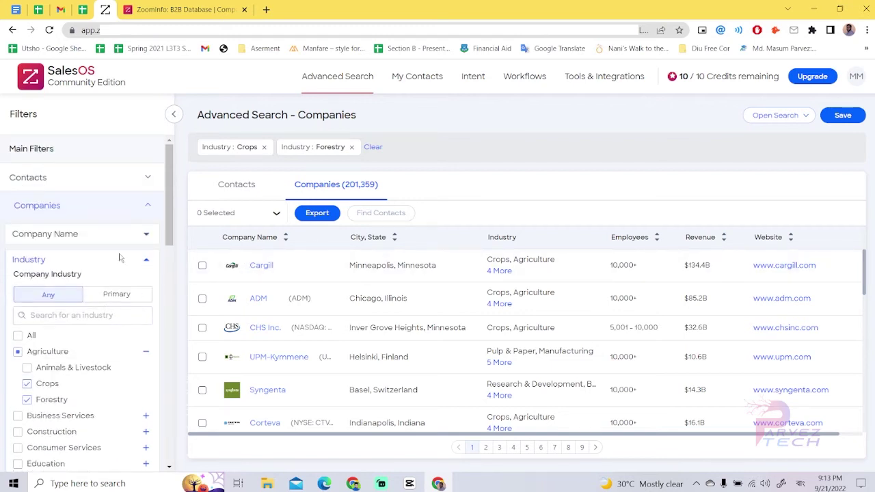
scroll(125, 317, down, 3)
scroll(127, 320, up, 2)
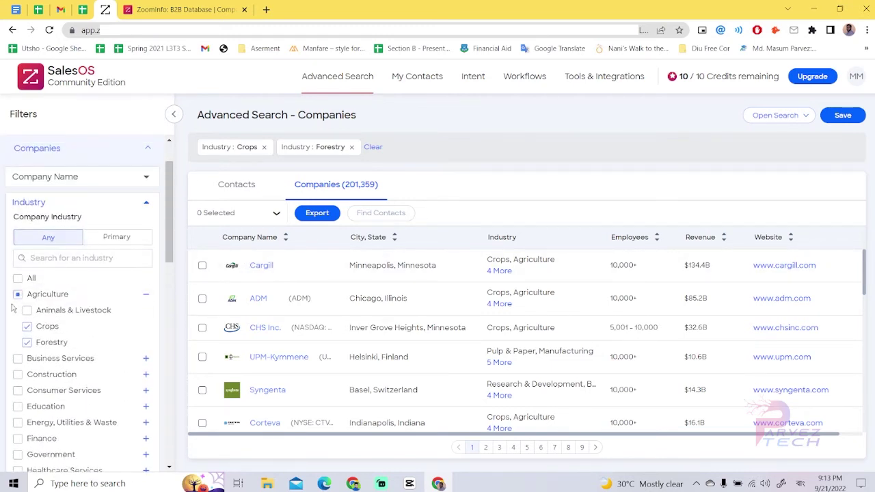
scroll(129, 297, down, 4)
scroll(129, 297, down, 3)
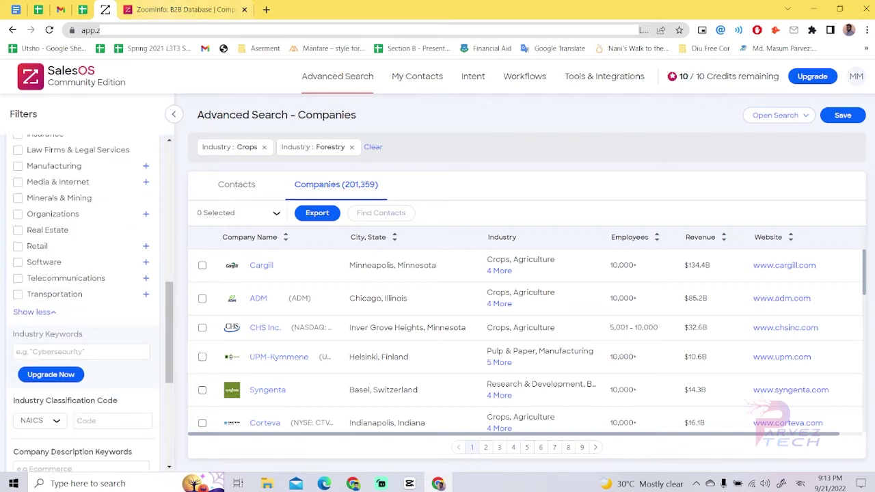
Step: Filter the companies by location, applying Australia as the country
scroll(49, 303, down, 3)
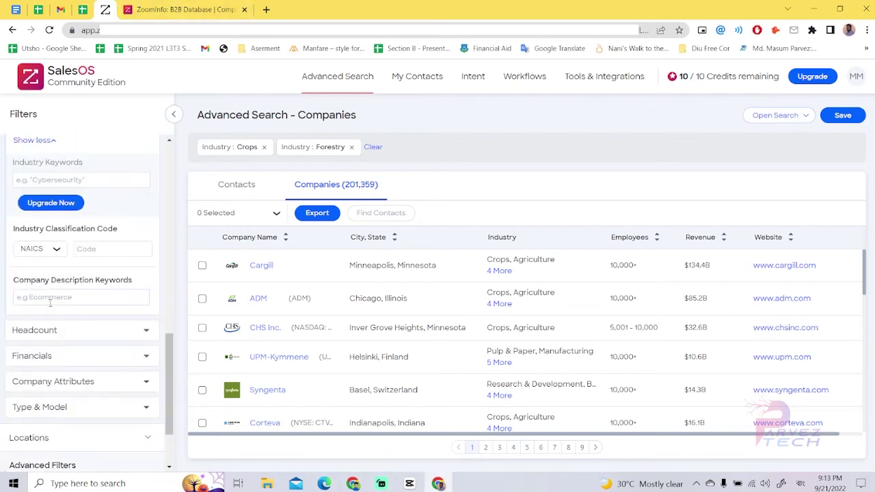
scroll(50, 305, down, 1)
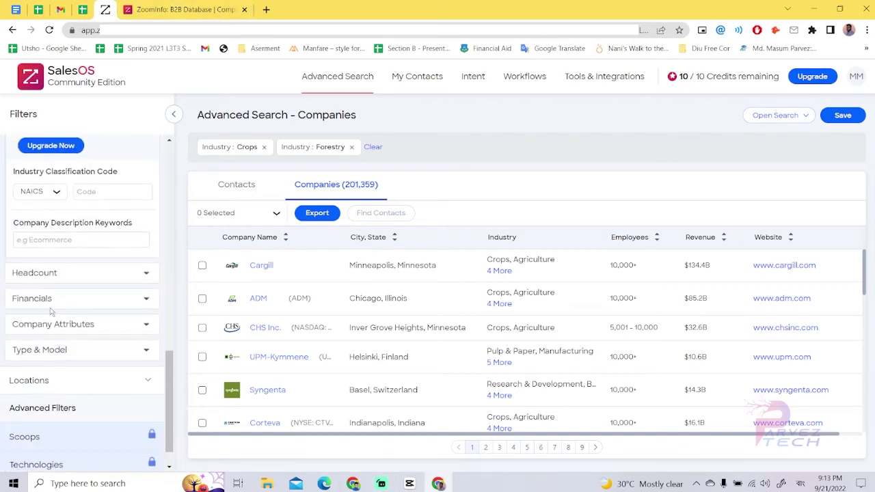
scroll(117, 314, down, 1)
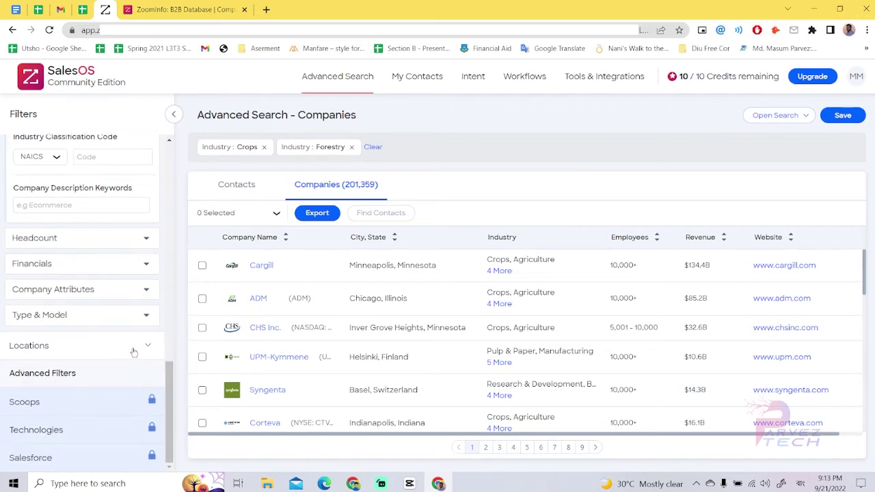
click(133, 346)
scroll(88, 211, down, 2)
scroll(90, 230, up, 1)
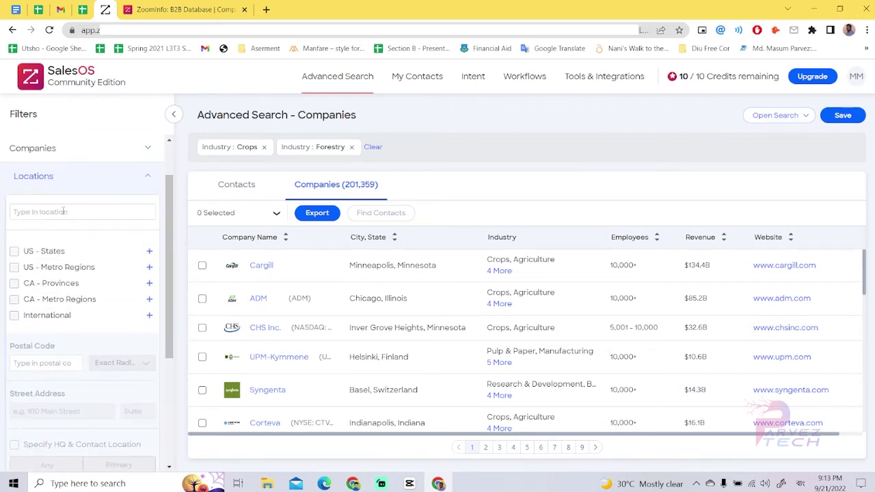
click(63, 211)
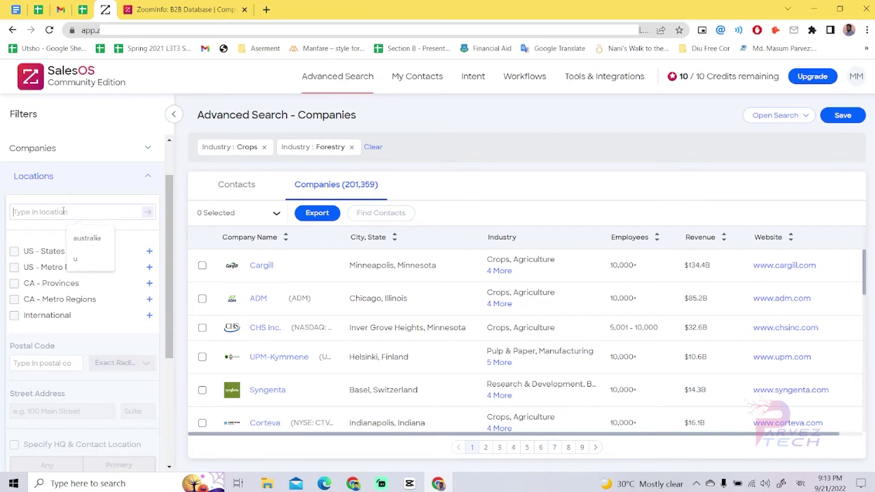
click(98, 244)
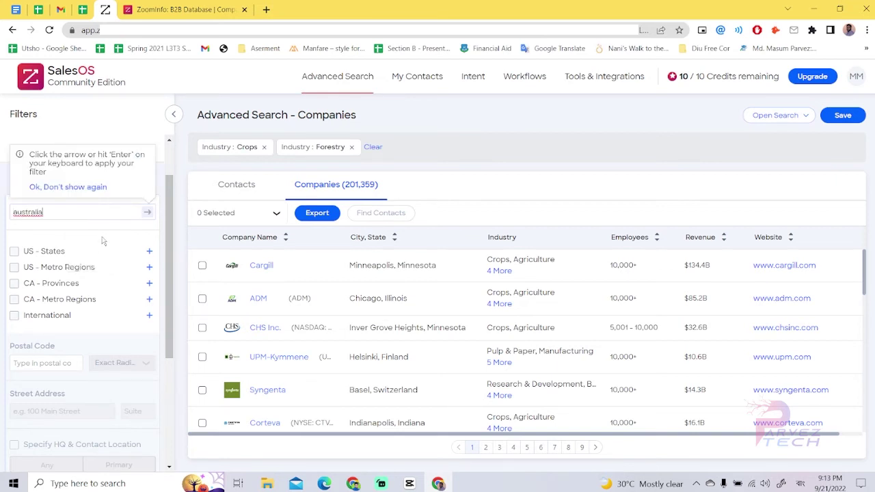
click(148, 214)
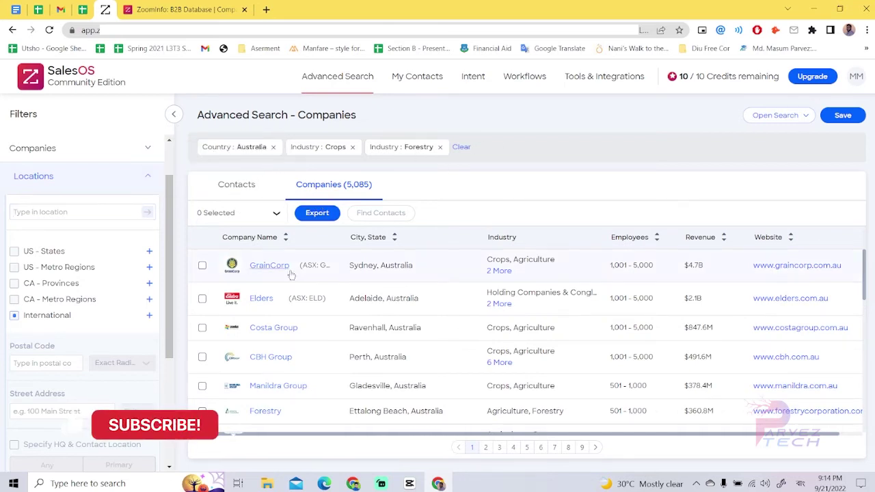
Step: Examine the Australian company results and the remaining location filter options
scroll(694, 327, down, 2)
scroll(479, 321, up, 2)
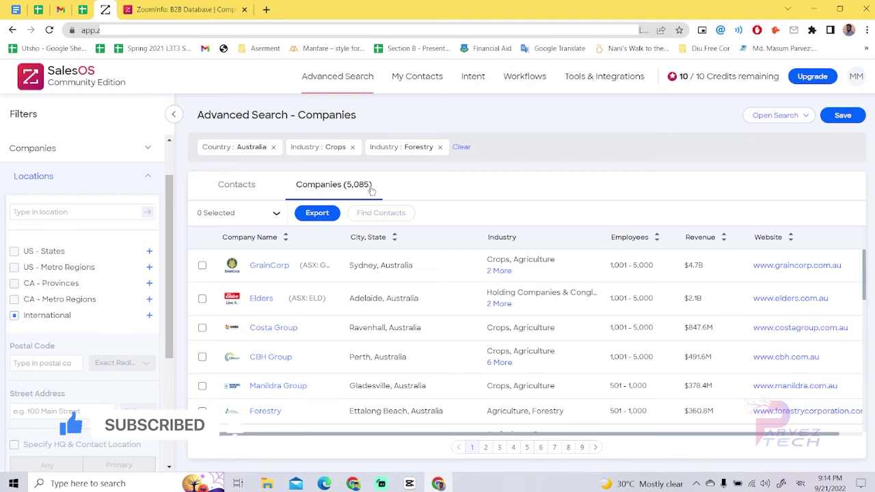
scroll(384, 383, down, 2)
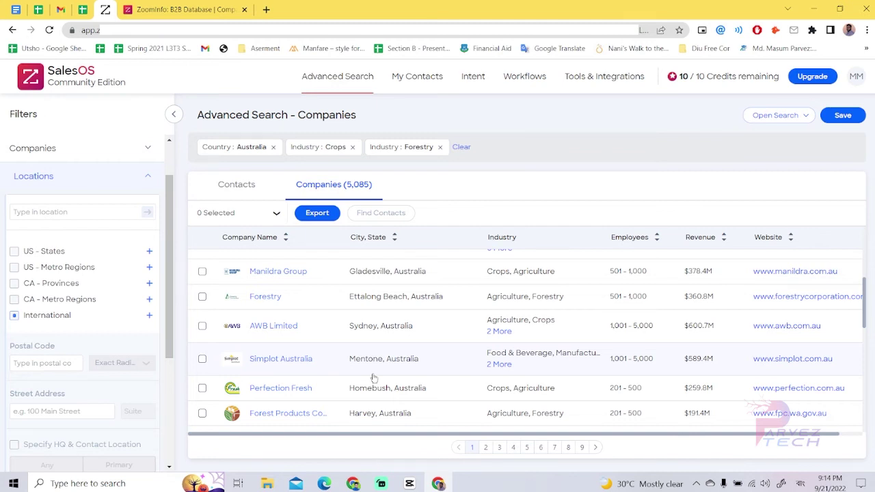
scroll(110, 307, down, 3)
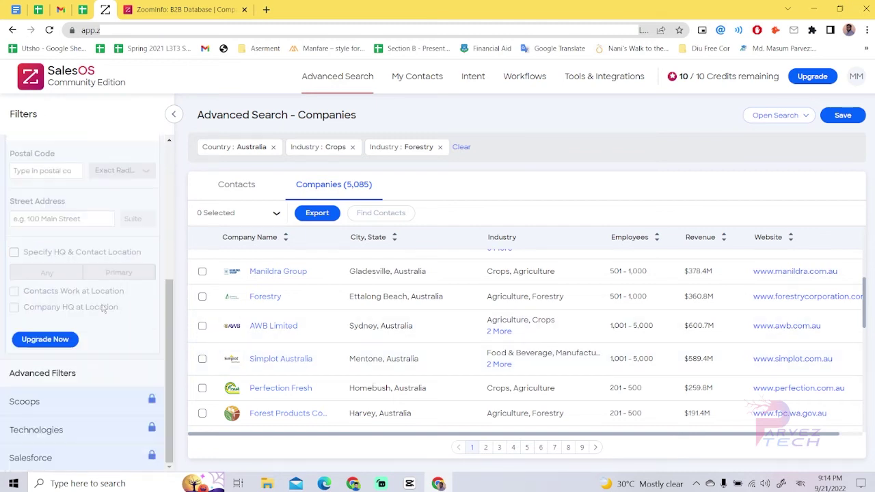
scroll(110, 307, up, 4)
scroll(276, 318, up, 2)
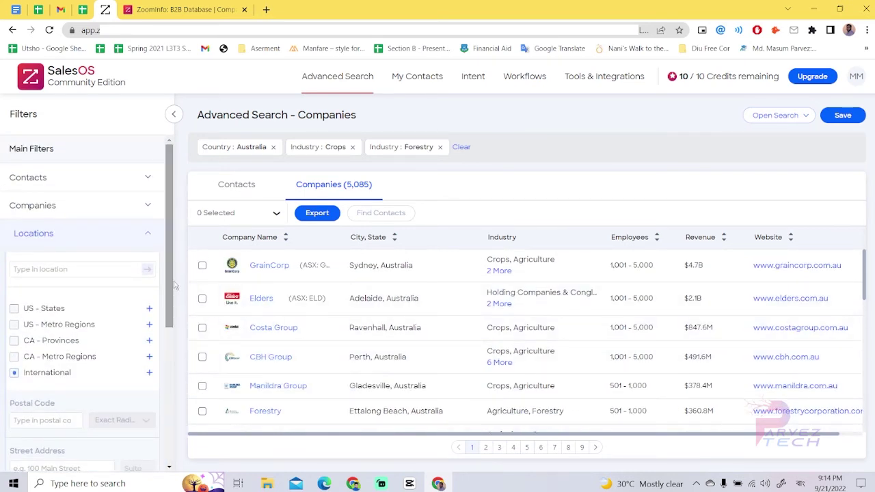
Step: Switch to the Victoria & Western Australia agricultural companies spreadsheet and examine the last filled rows and their contact columns
click(82, 10)
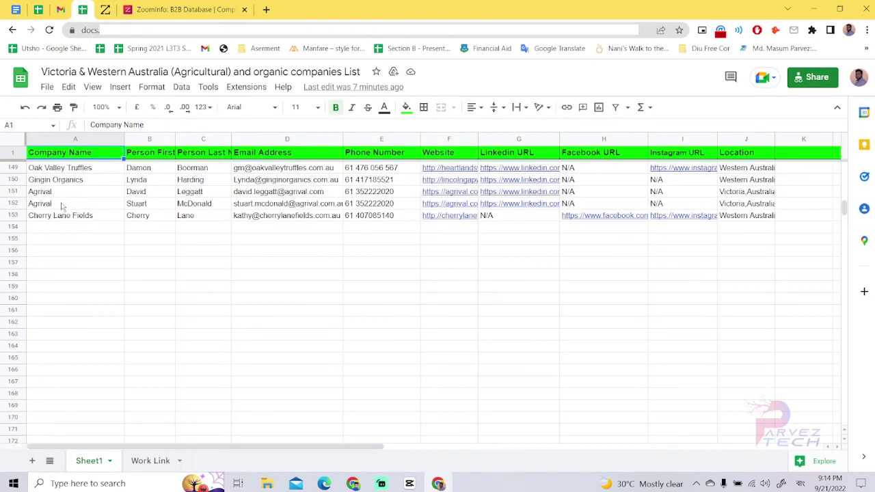
scroll(61, 205, down, 2)
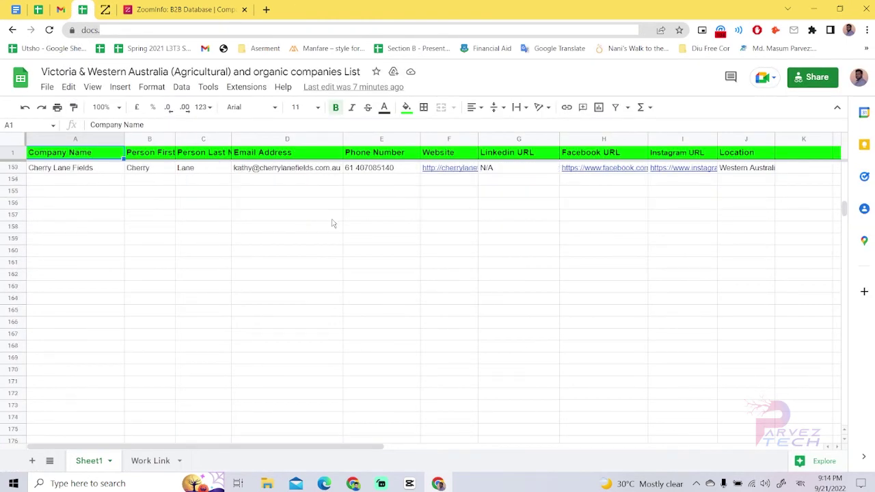
scroll(335, 224, up, 2)
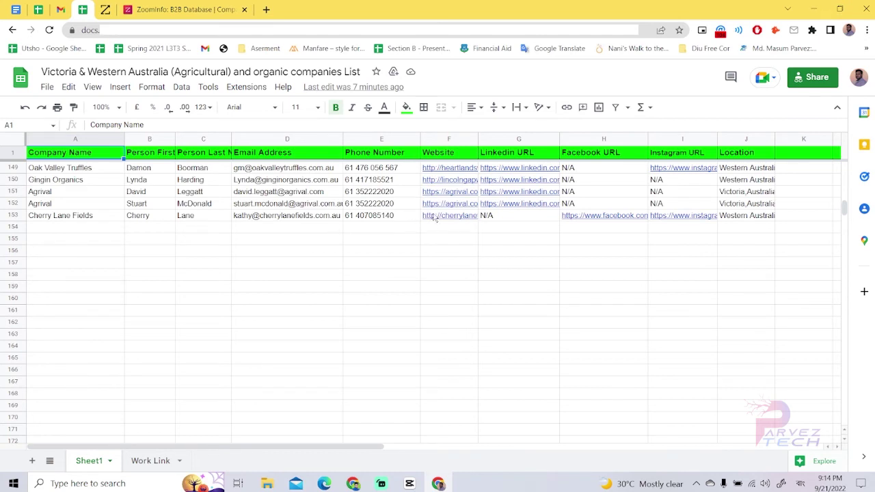
click(42, 194)
click(202, 203)
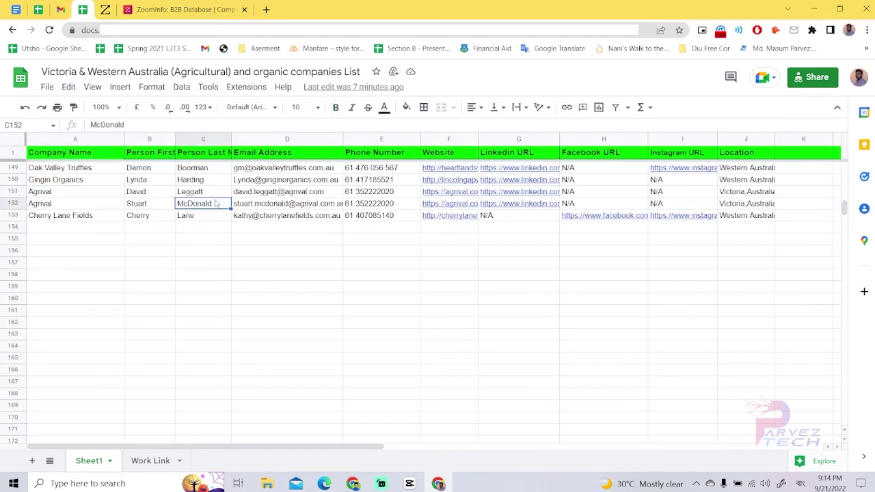
click(287, 203)
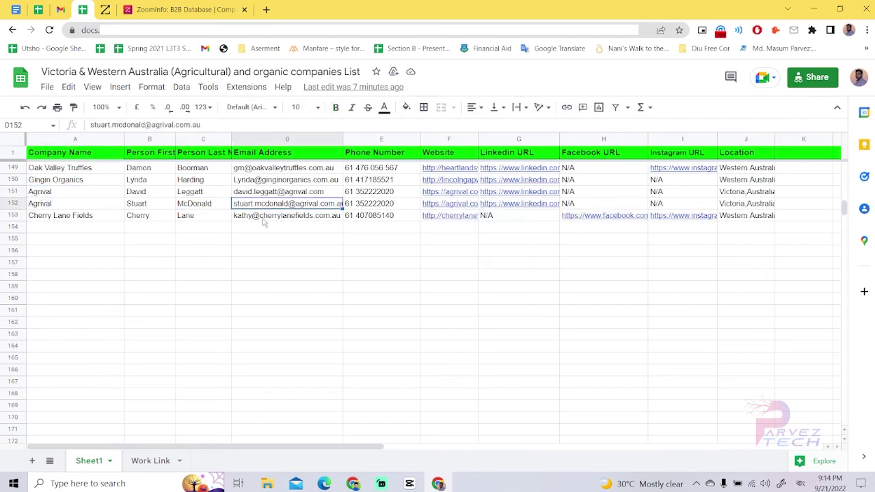
Step: Copy the company name Cherry Lane Fields, close the ZoomInfo homepage and search the company results page for that name
click(58, 215)
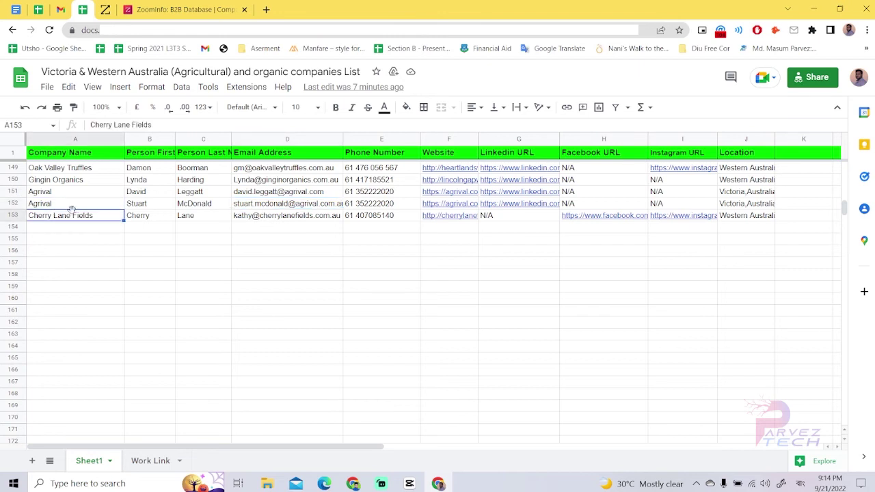
key(ctrl+c)
click(164, 14)
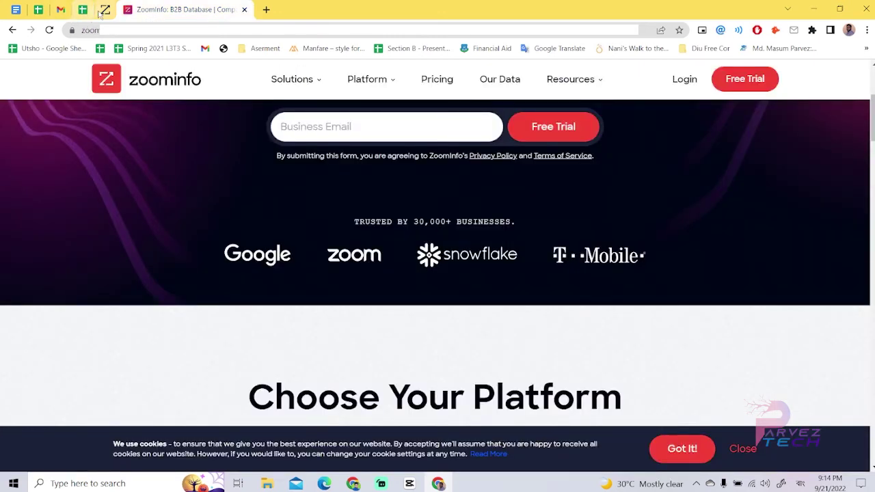
key(ctrl+w)
key(ctrl+f)
key(ctrl+v)
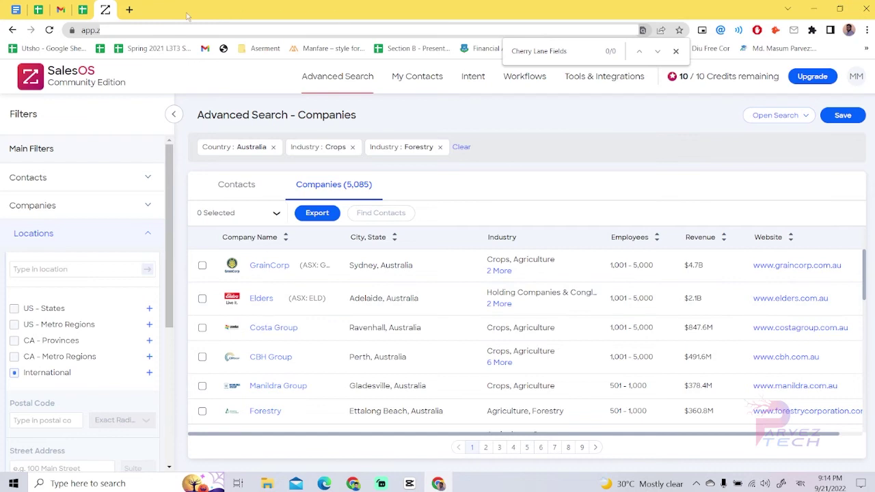
Step: Open GrainCorp's company profile in a new tab and examine its name, website, address, employee range, revenue and top executives
ctrl+click(268, 271)
click(181, 10)
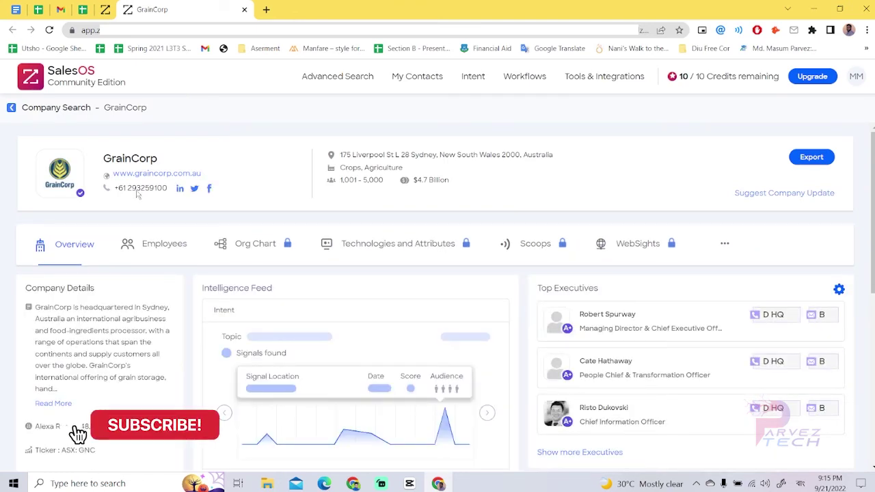
drag(201, 174, 114, 177)
drag(171, 160, 104, 159)
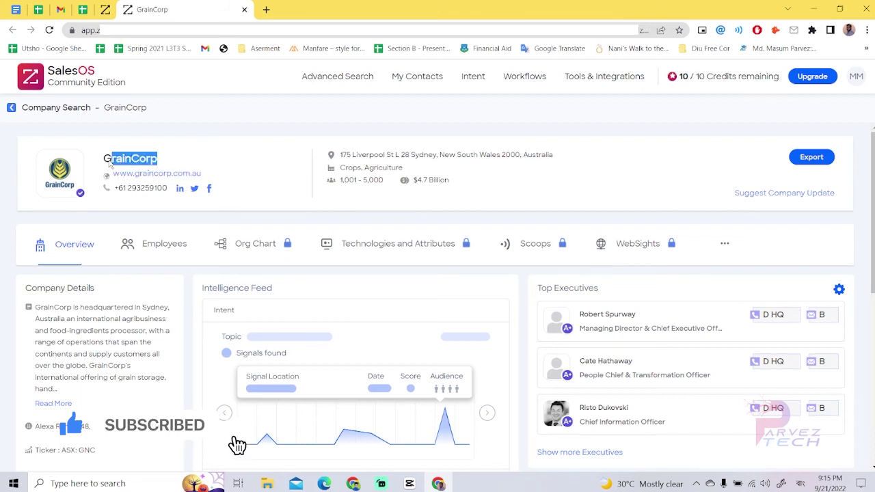
drag(342, 156, 559, 159)
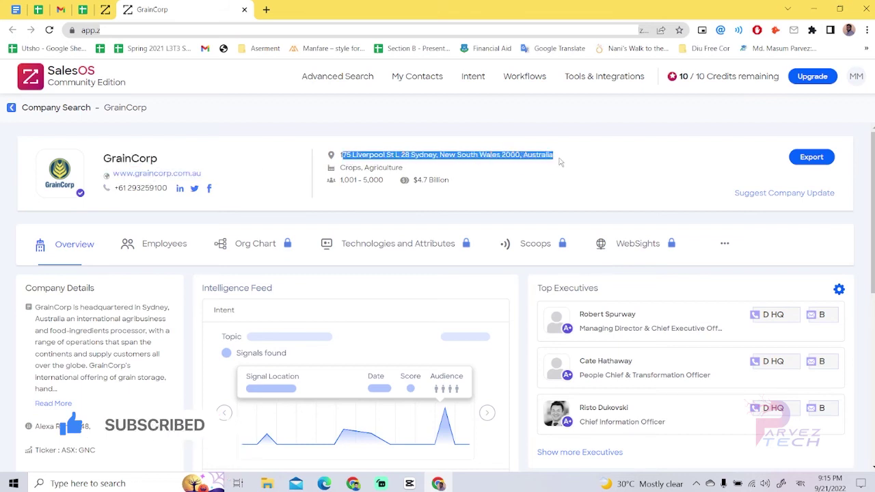
drag(410, 171, 340, 180)
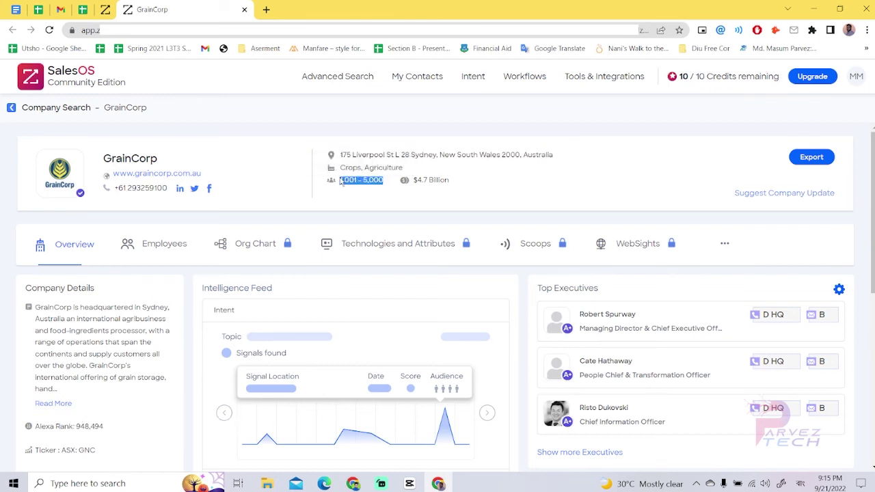
drag(449, 180, 413, 184)
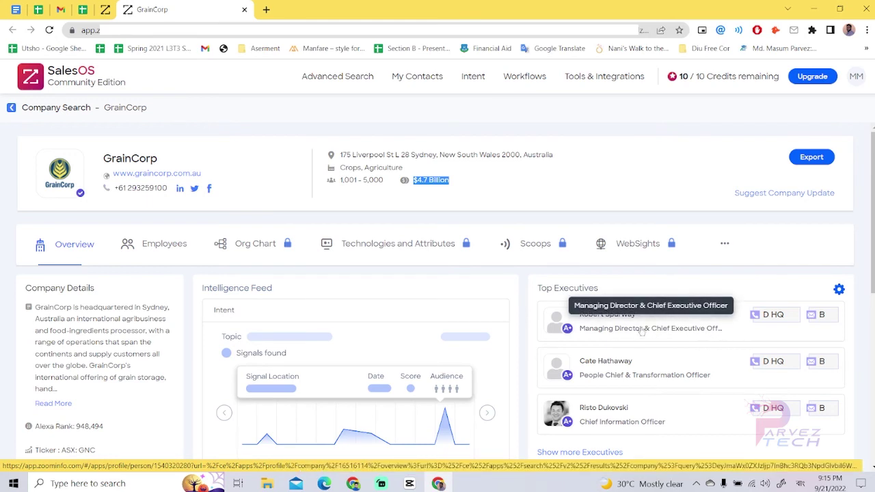
scroll(683, 335, down, 2)
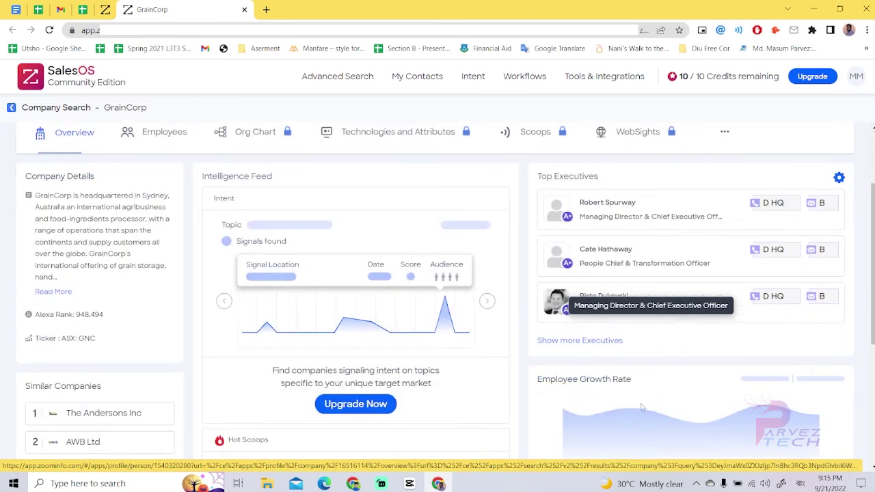
scroll(628, 444, up, 2)
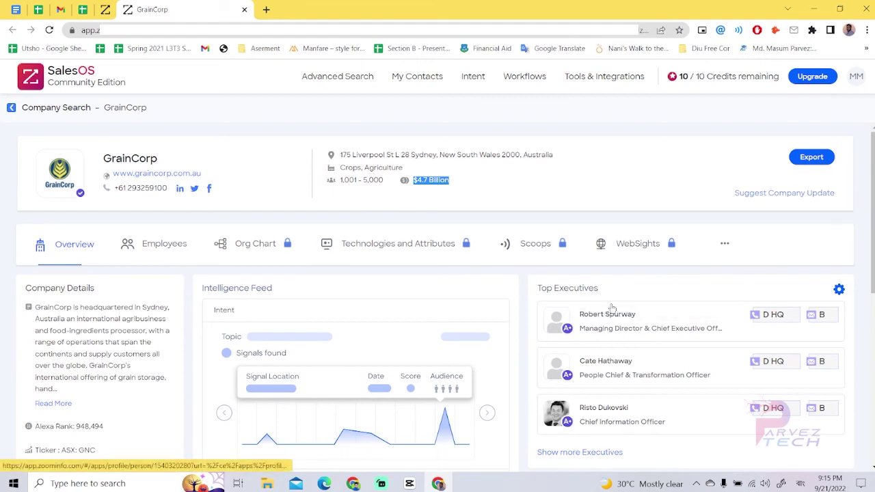
Step: Open GrainCorp's LinkedIn page, Facebook page and website in separate tabs and view the LinkedIn page
click(179, 189)
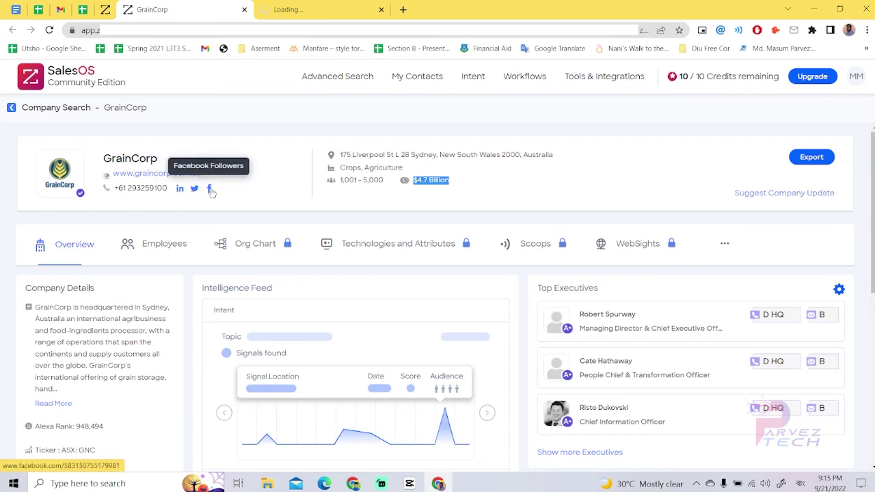
click(210, 190)
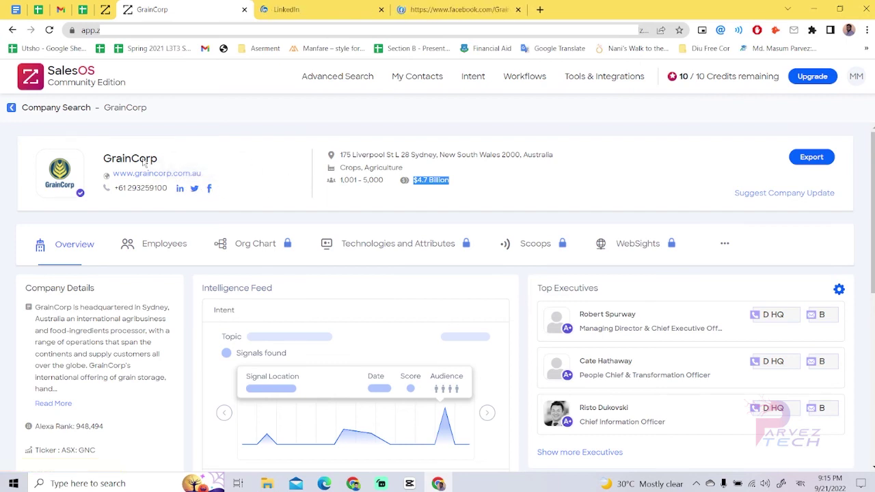
ctrl+click(162, 176)
click(162, 176)
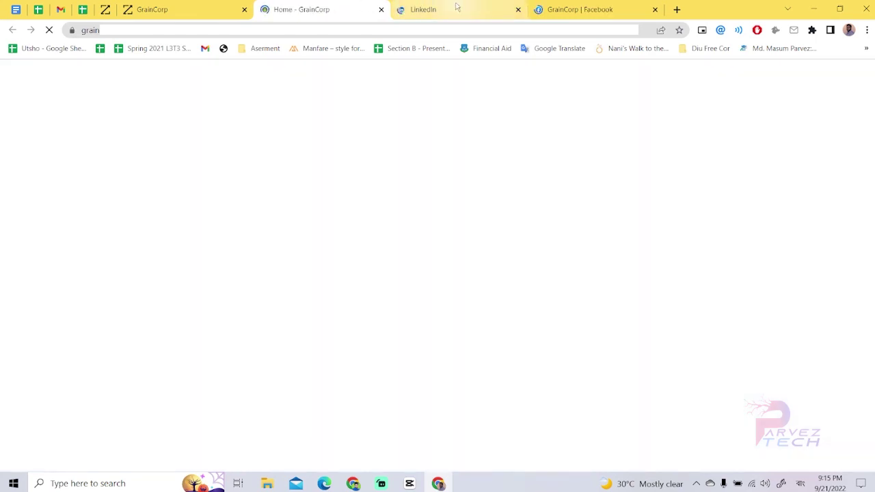
key(ctrl+Tab)
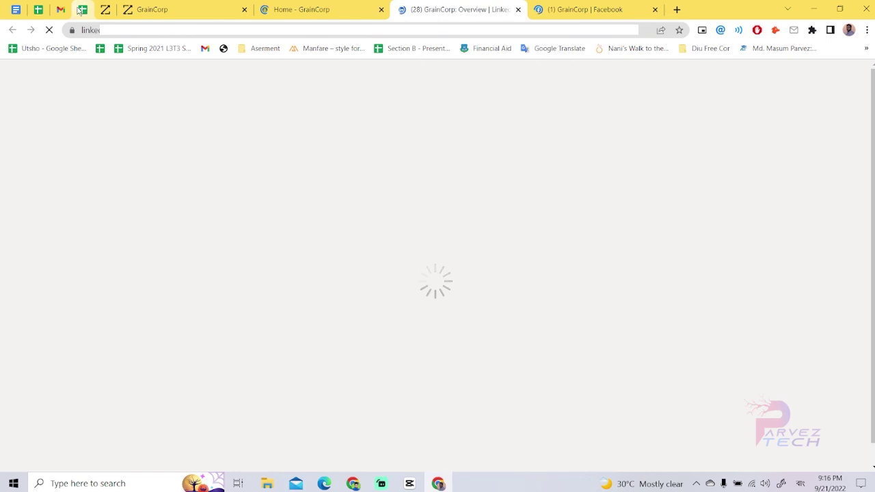
Step: Check the company list spreadsheet's columns and return to GrainCorp's ZoomInfo profile
click(83, 10)
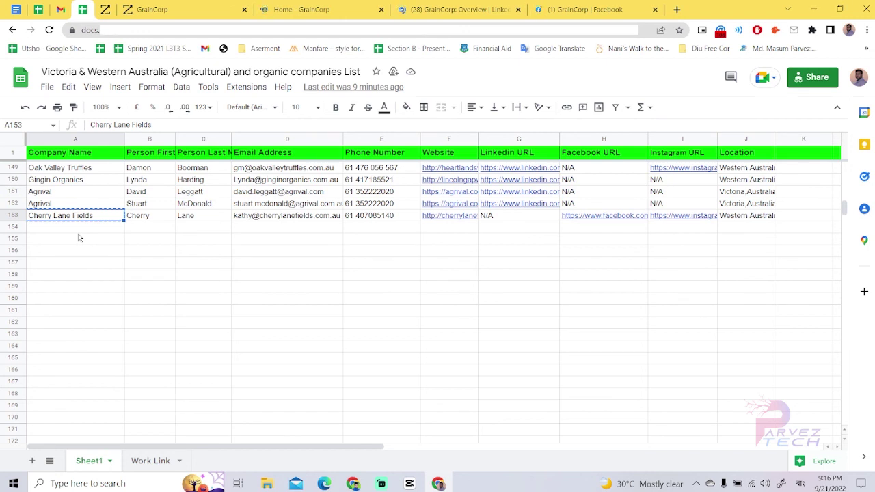
click(164, 10)
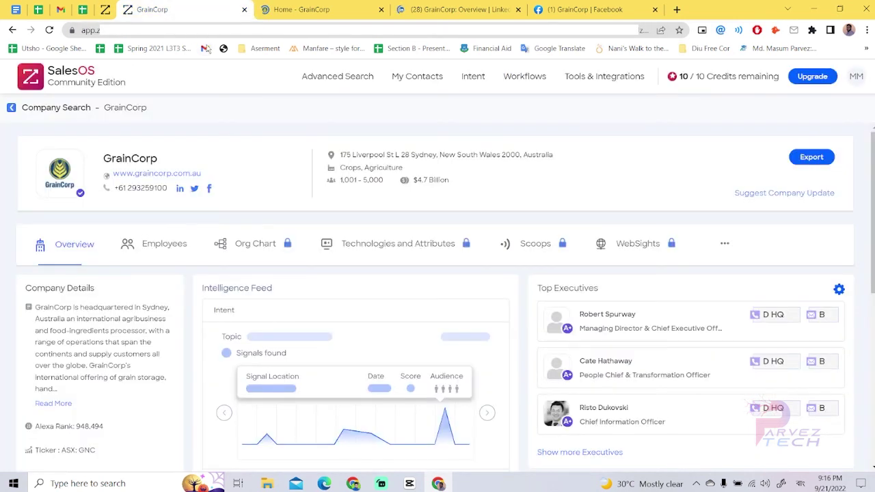